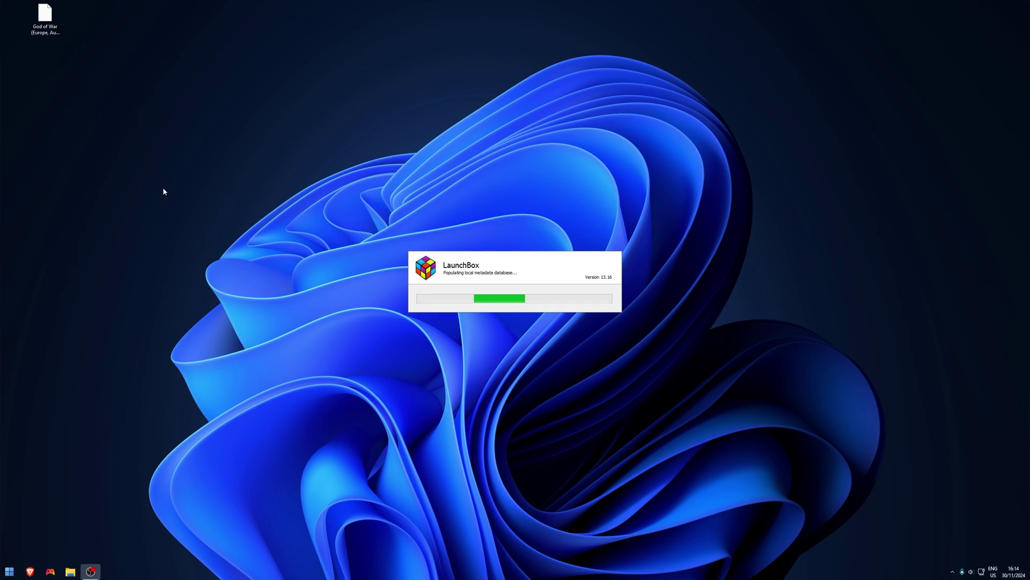
- Display the Sony Playstation 2 platform's games
left_click_drag(46, 16, 47, 102)
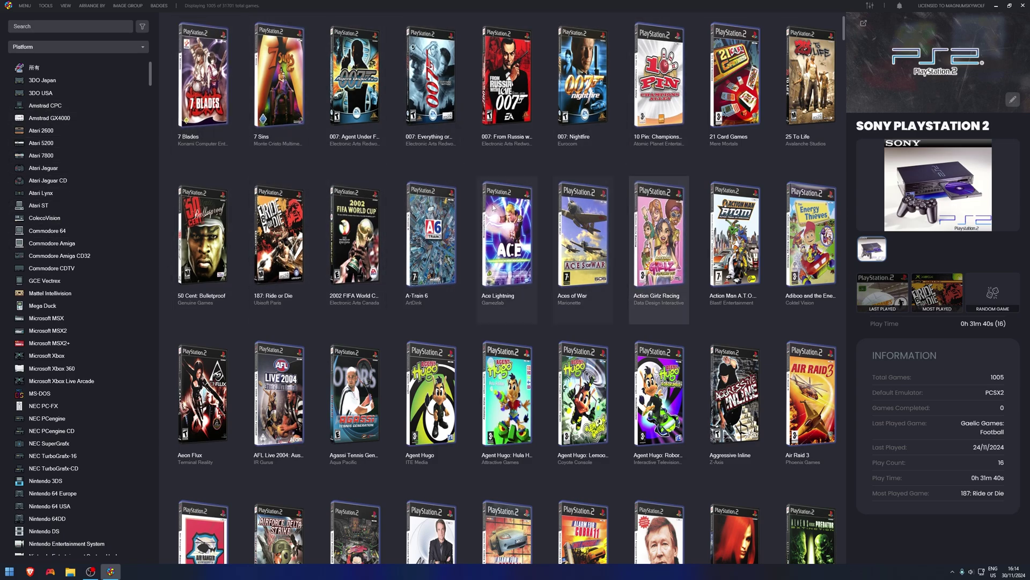
scroll(64, 371, "down", 6)
left_click(62, 358)
scroll(62, 329, "down", 3)
key("Up")
key("Up")
key("Up")
key("Up")
key("Up")
key("Up")
key("Up")
scroll(70, 408, "down", 3)
left_click(74, 471)
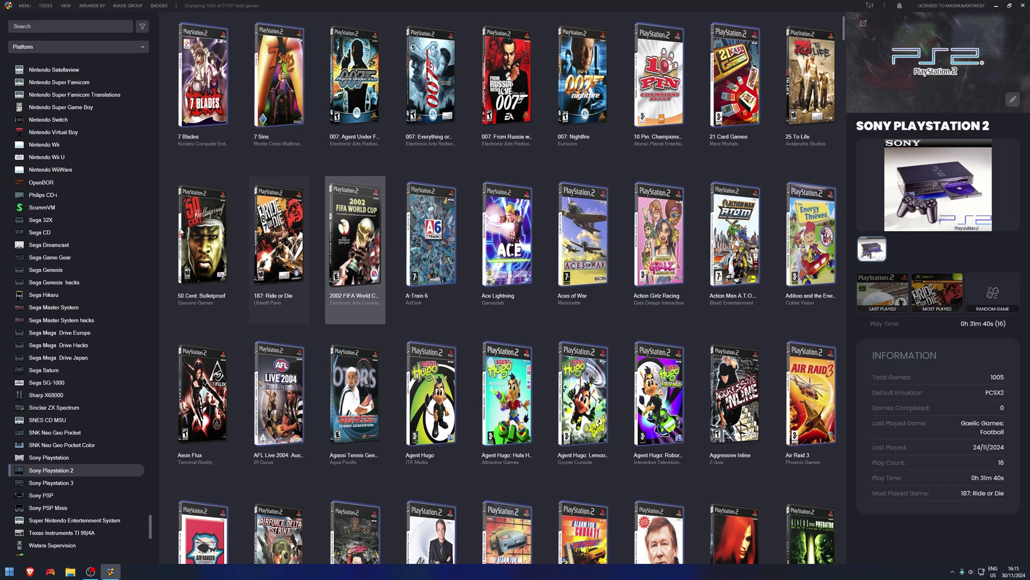
- Start importing ROM files and add the God of War (Europe, Australia) file from the Desktop
left_click(52, 7)
mouse_move(87, 19)
left_click(153, 20)
left_click(606, 389)
left_click(439, 363)
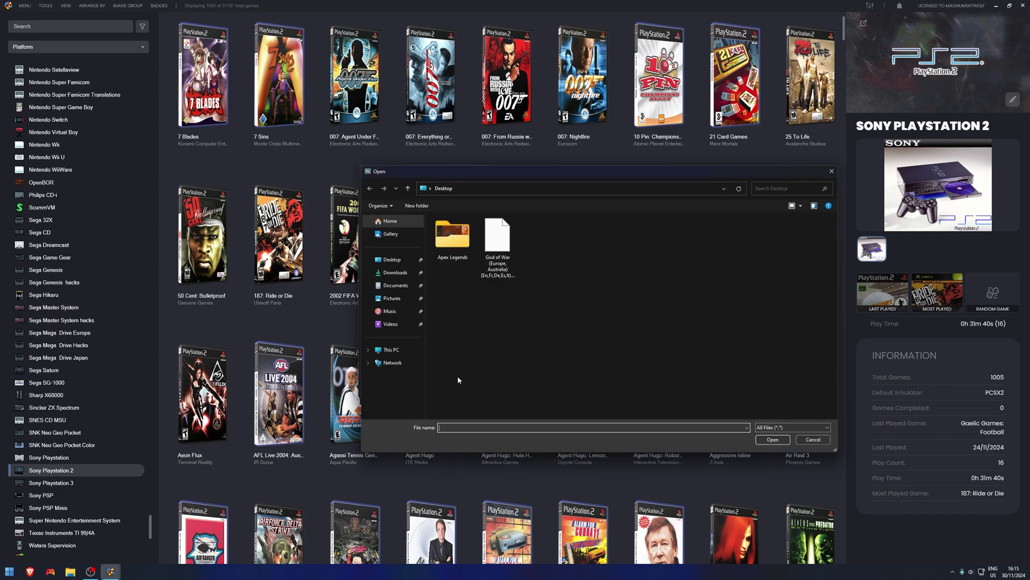
left_click(501, 261)
left_click(773, 439)
- Choose to move the files into the LaunchBox games folder and keep the game information search in the local metadata database
left_click(612, 389)
left_click(615, 389)
left_click(613, 389)
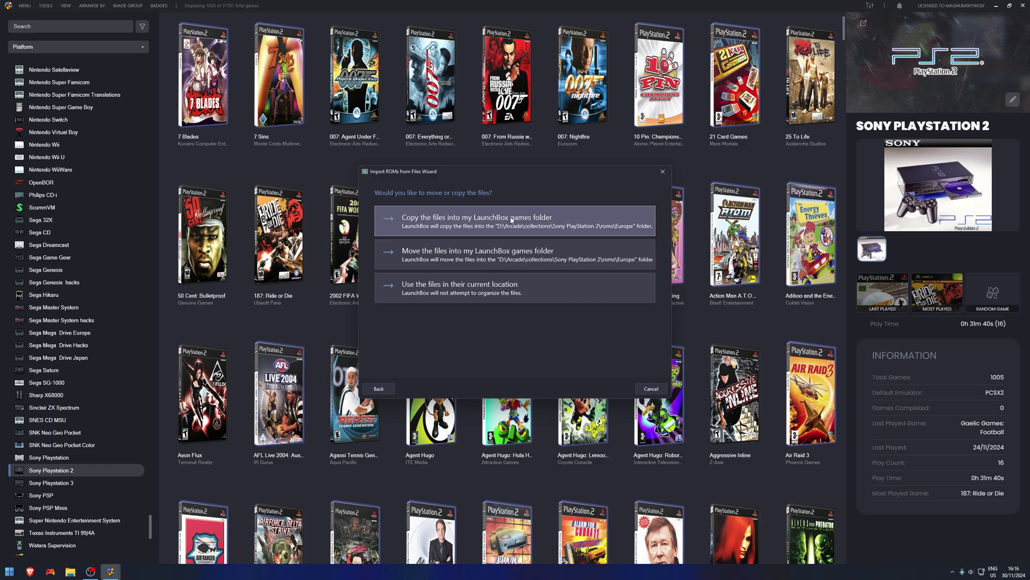
left_click(486, 259)
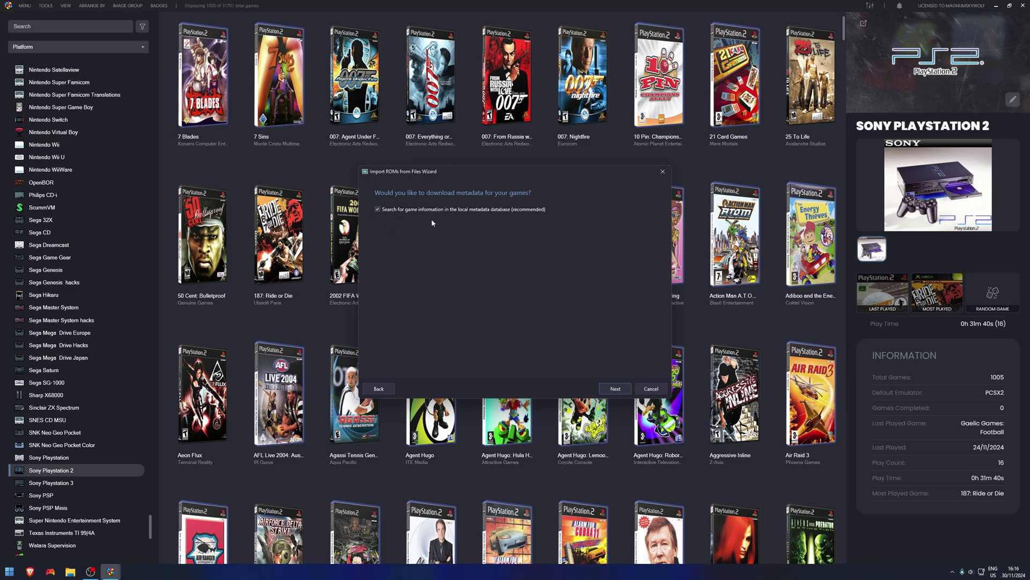
left_click(616, 388)
- Review the image types to download, accept the remaining import settings, and finish importing the game
scroll(454, 314, "down", 1)
scroll(452, 309, "down", 1)
scroll(446, 328, "down", 2)
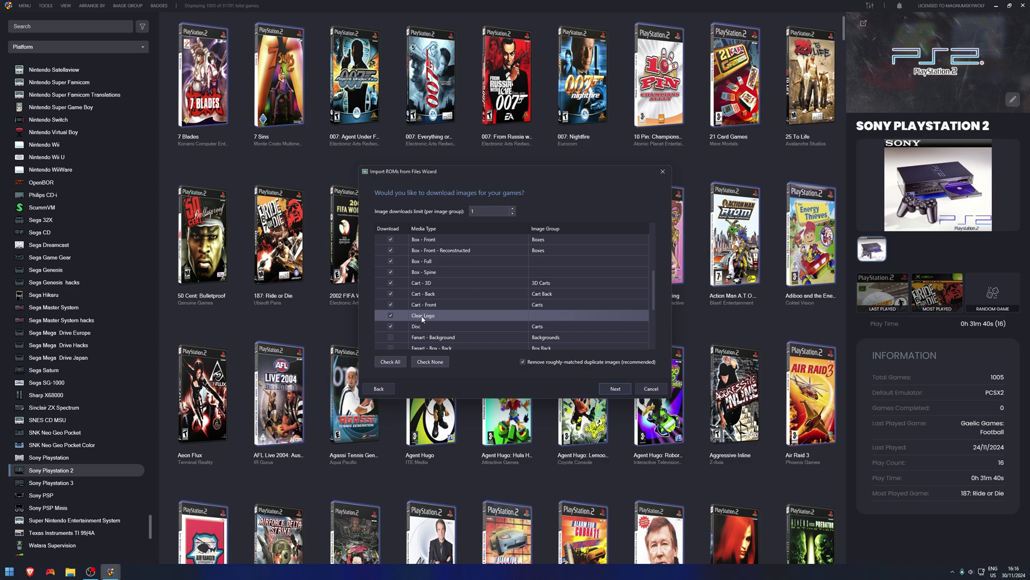
left_click(605, 391)
scroll(542, 274, "down", 5)
left_click(611, 389)
left_click(612, 387)
left_click(393, 242)
left_click(392, 242)
left_click(615, 388)
- Search the Playstation 2 games for "god" and bring up the actions available for God of War
left_click(59, 25)
type("god")
left_click(211, 77)
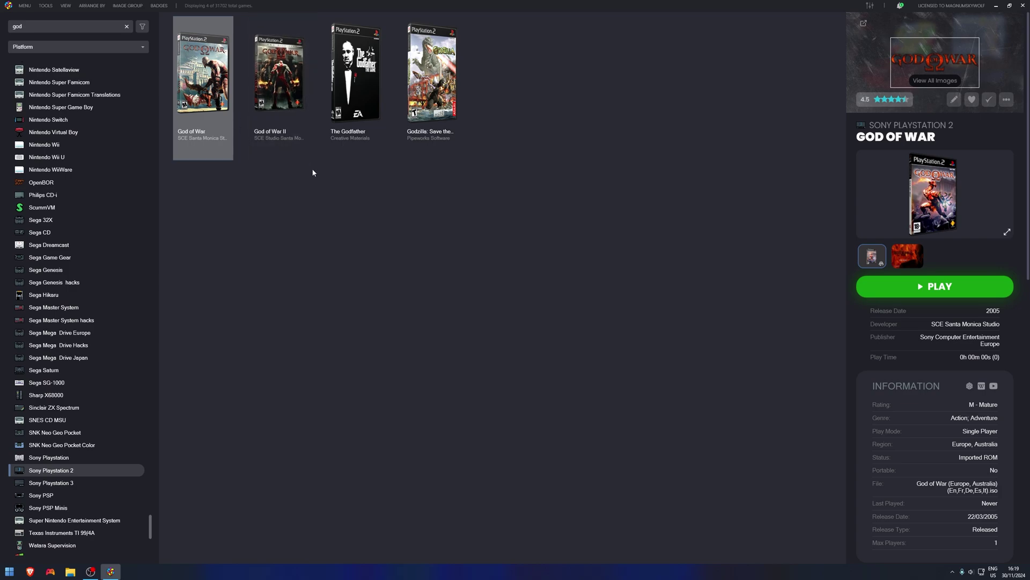
right_click(211, 87)
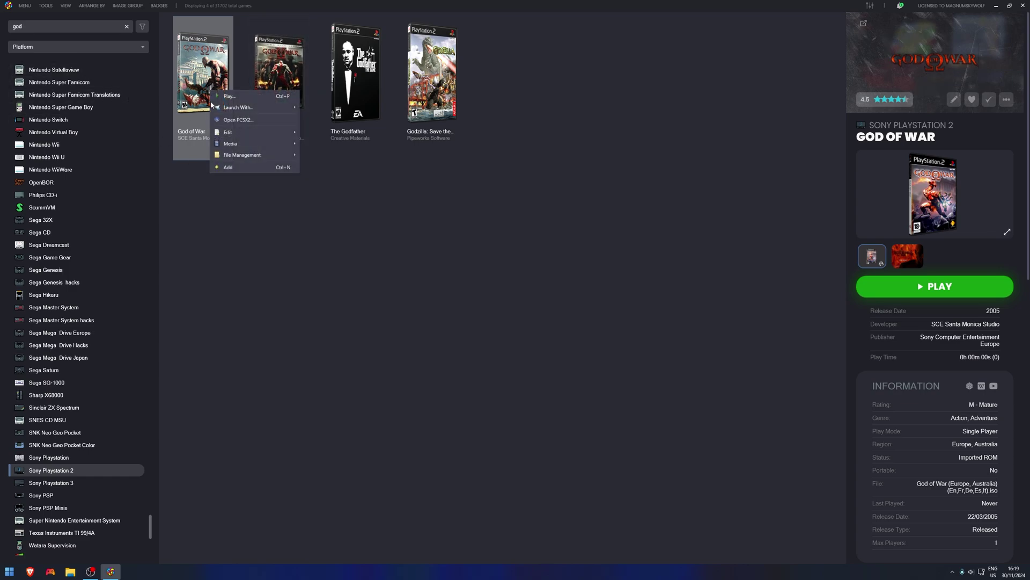